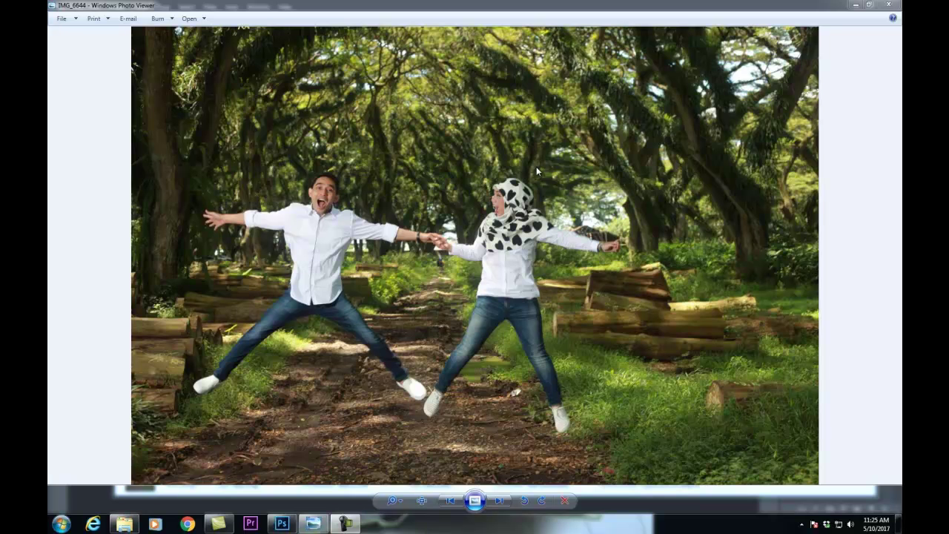
# - Open the IMG_6644 photo from Windows Photo Viewer in Photoshop CC 2015
pyautogui.rightClick(434, 149)
pyautogui.moveTo(490, 157)
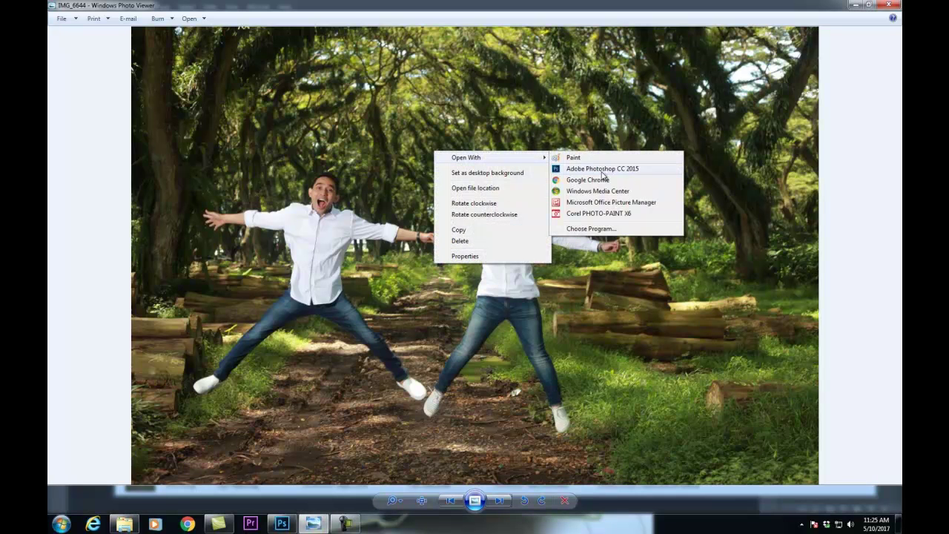
pyautogui.click(602, 169)
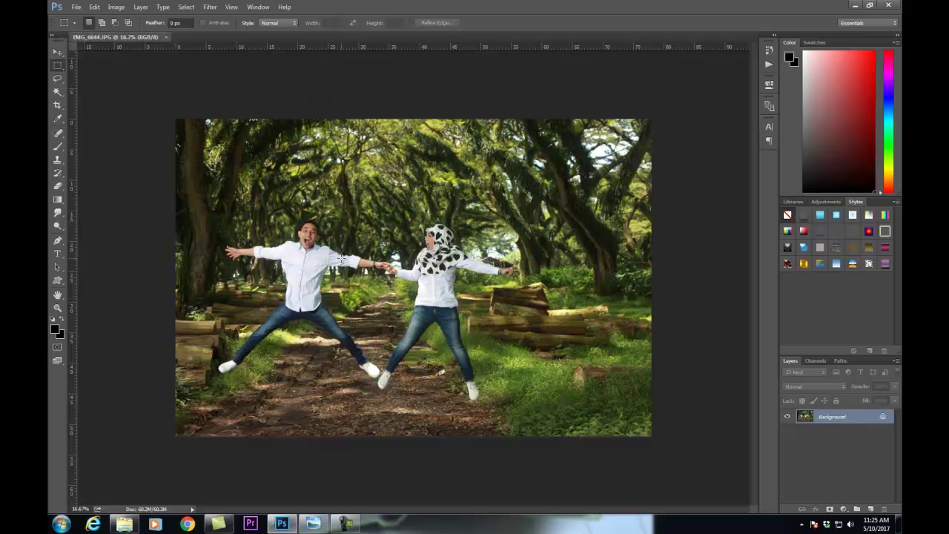
# - Unlock the Background into an editable Layer 0
pyautogui.click(58, 54)
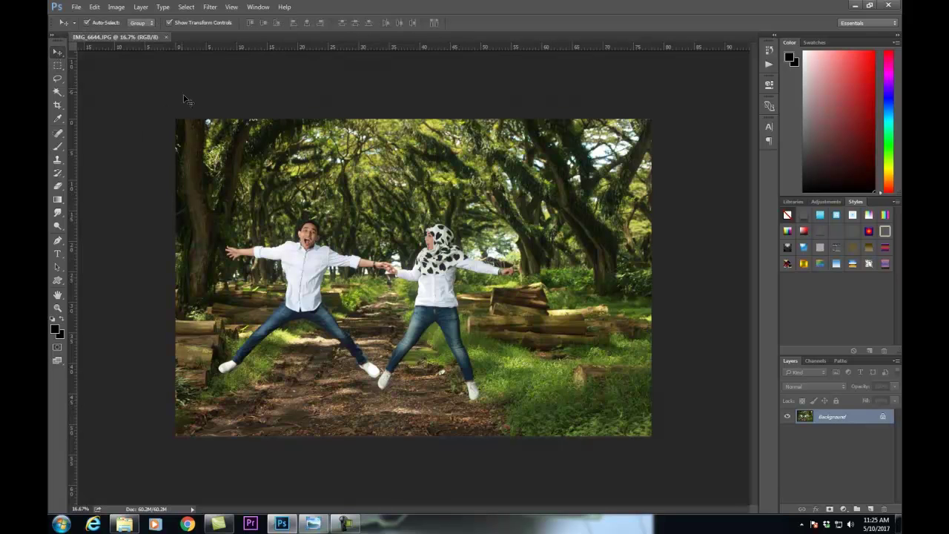
pyautogui.click(210, 8)
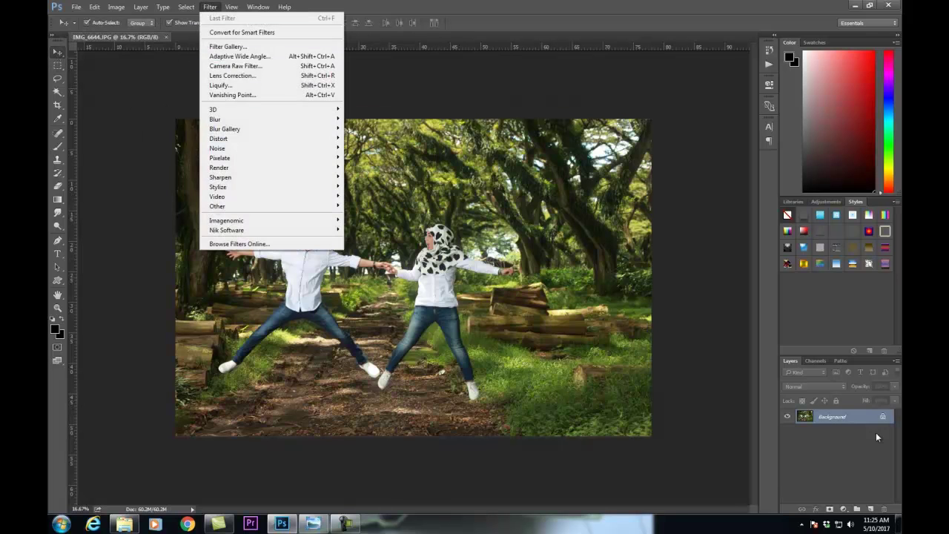
pyautogui.click(844, 418)
pyautogui.doubleClick(844, 418)
pyautogui.click(482, 120)
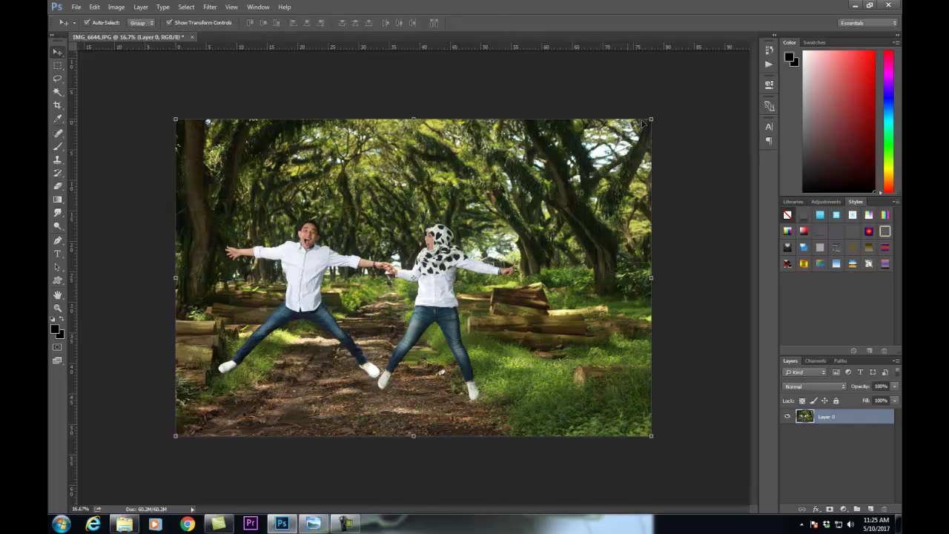
# - Enlarge the photo and rotate it about -1.8° to straighten it, then flatten the image
pyautogui.moveTo(651, 119); pyautogui.dragTo(660, 113)
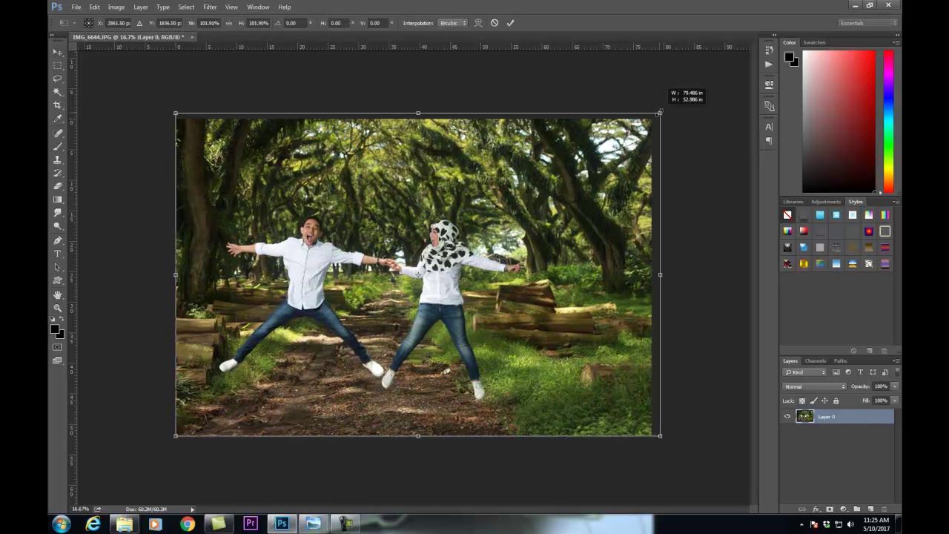
pyautogui.moveTo(175, 439); pyautogui.dragTo(155, 446)
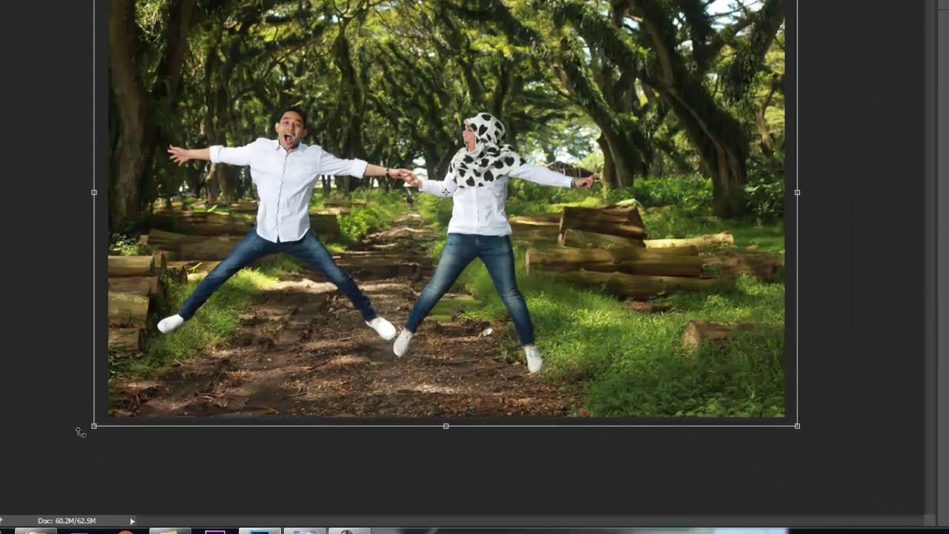
pyautogui.moveTo(80, 432)
pyautogui.mouseDown()
pyautogui.moveTo(72, 432)
pyautogui.moveTo(78, 444)
pyautogui.mouseUp()
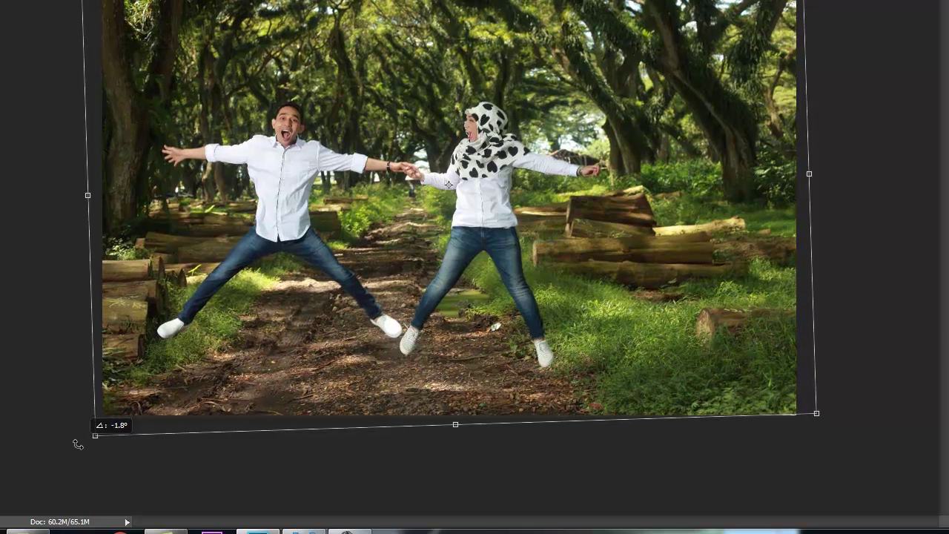
pyautogui.moveTo(78, 444); pyautogui.dragTo(88, 438)
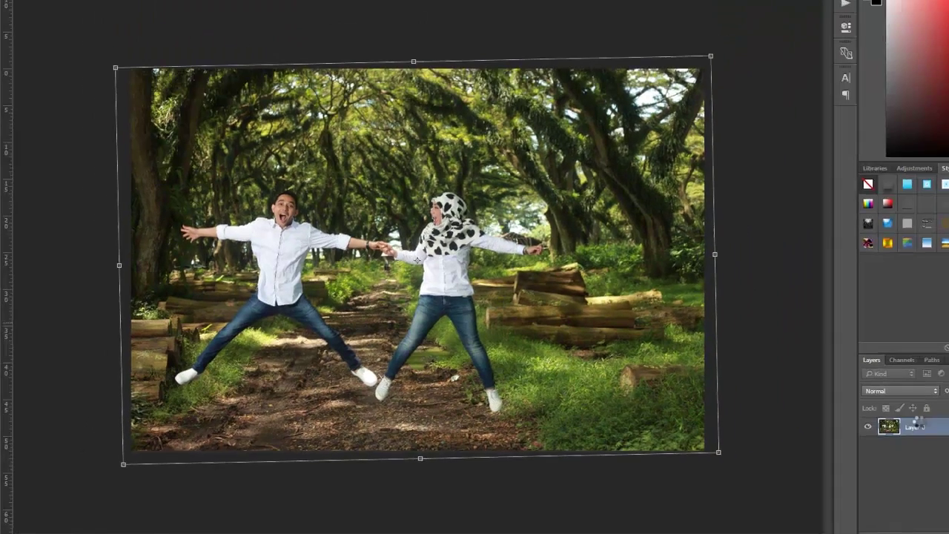
pyautogui.press('Escape')
pyautogui.rightClick(868, 443)
pyautogui.click(854, 438)
# - Duplicate Background and apply Camera Raw Highlights -36, Shadows +79, Exposure +0.10 and darker Blacks
pyautogui.hotkey('ctrl', 'j')
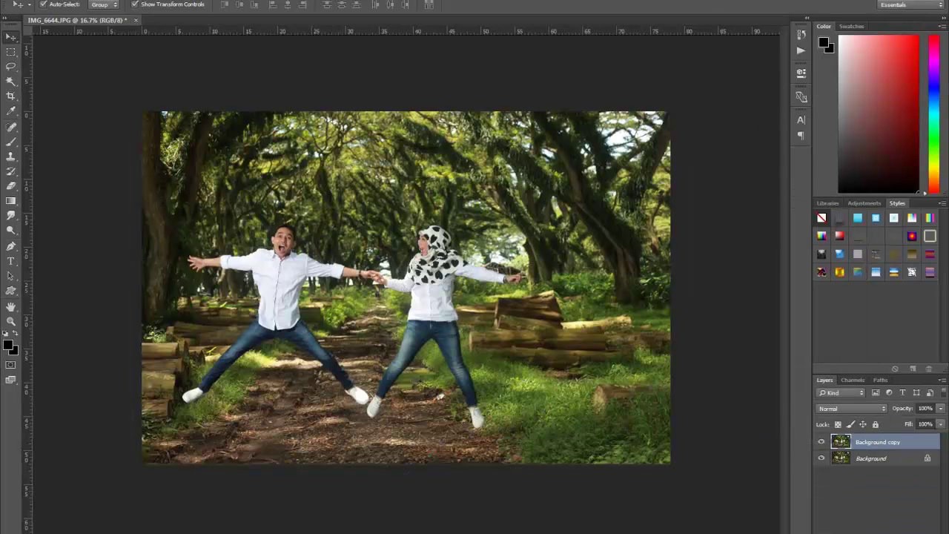
pyautogui.click(193, 53)
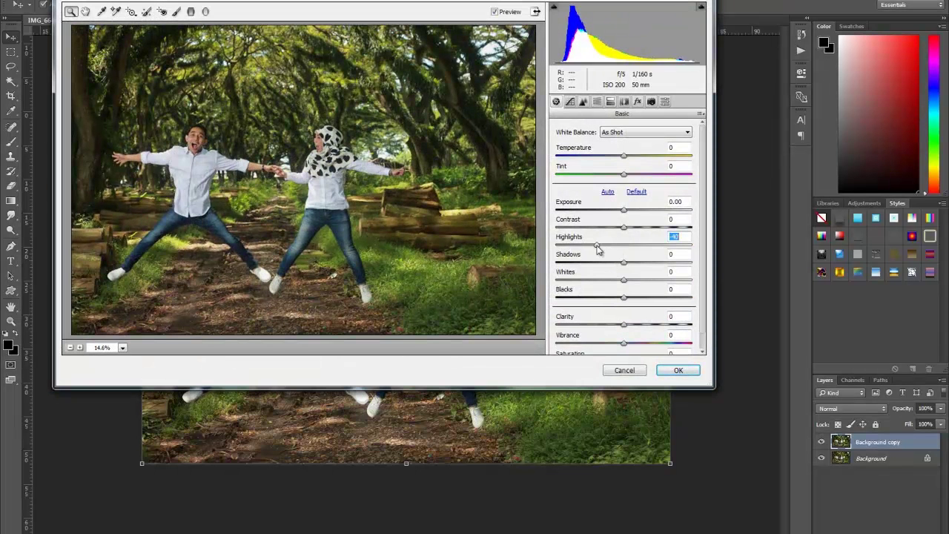
pyautogui.moveTo(623, 262); pyautogui.dragTo(677, 262)
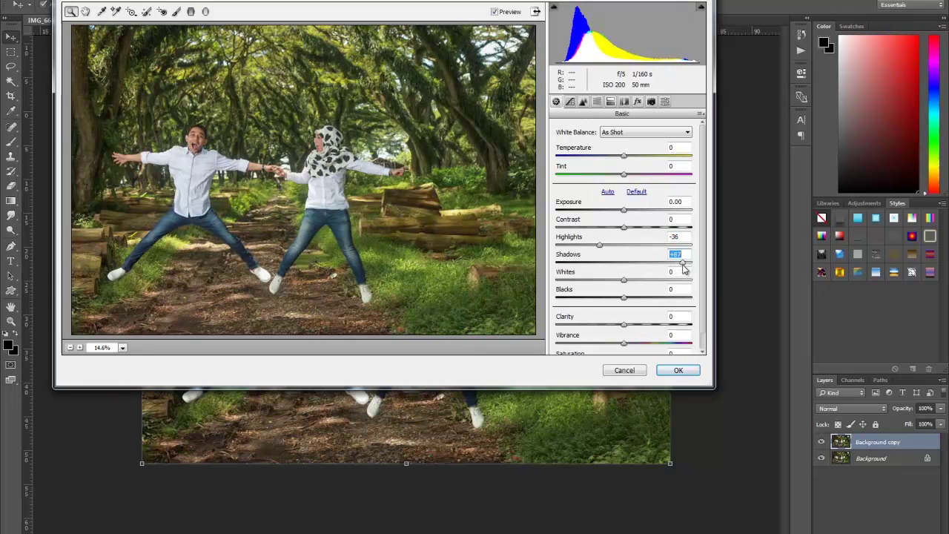
pyautogui.moveTo(624, 300); pyautogui.dragTo(597, 300)
pyautogui.moveTo(622, 213); pyautogui.dragTo(624, 213)
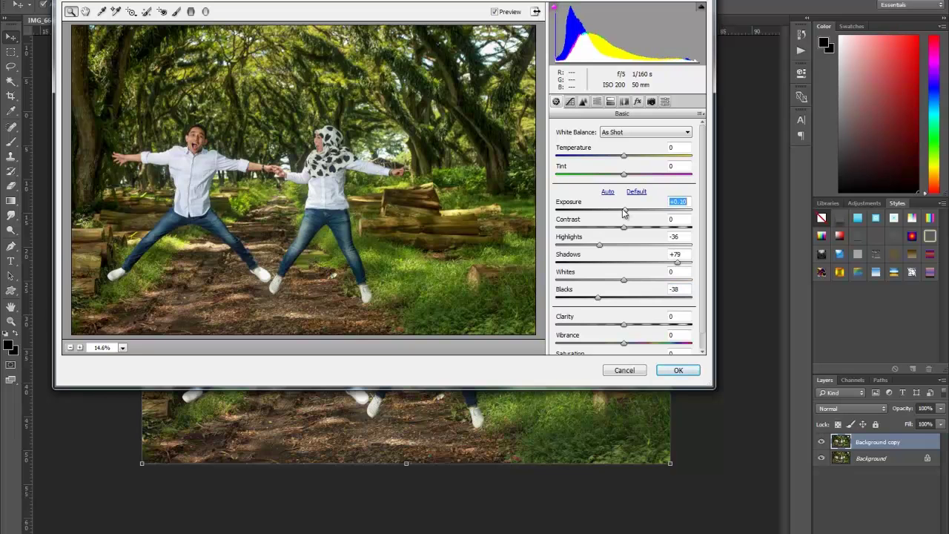
pyautogui.moveTo(598, 300); pyautogui.dragTo(590, 299)
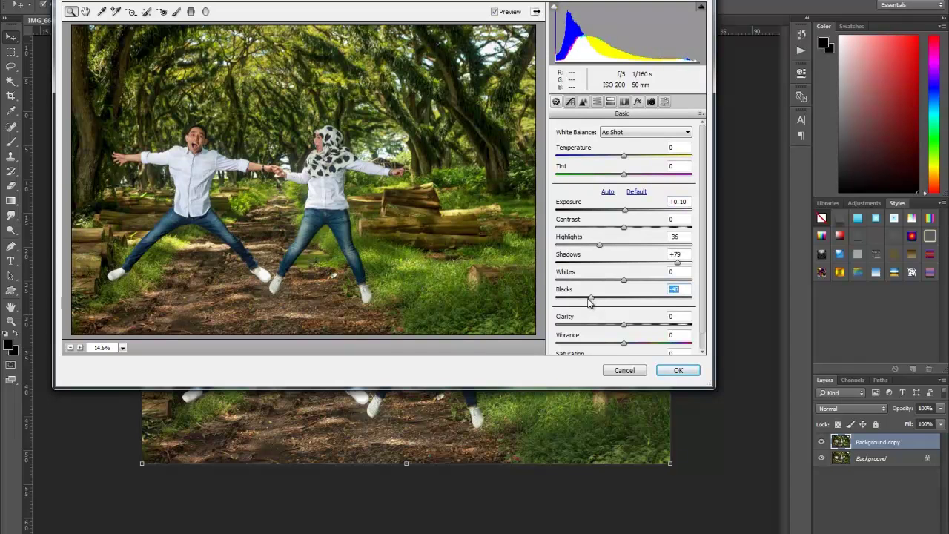
pyautogui.click(676, 370)
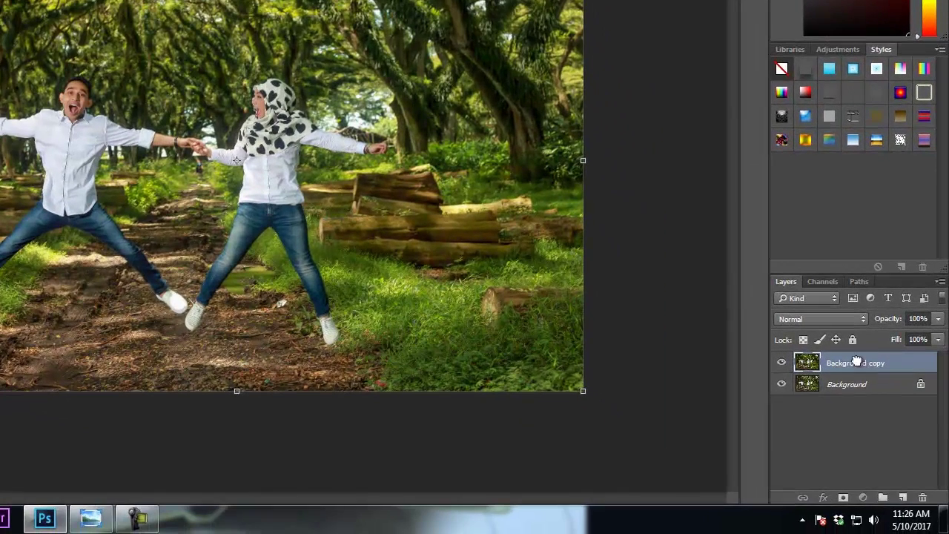
# - Duplicate the copy layer and apply Camera Raw Clarity +24, Blacks -15, Exposure +0.10, Vibrance -6
pyautogui.moveTo(878, 442); pyautogui.dragTo(918, 530)
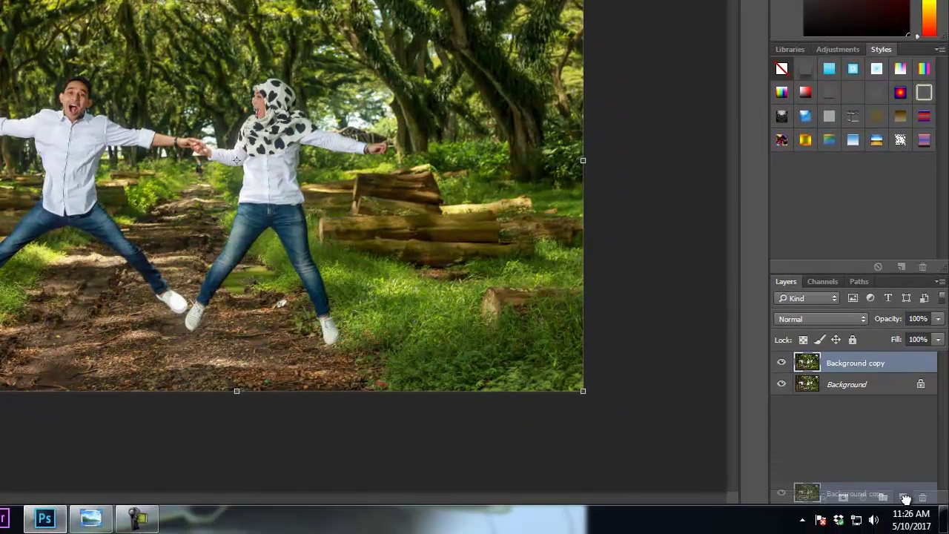
pyautogui.moveTo(909, 490); pyautogui.dragTo(902, 496)
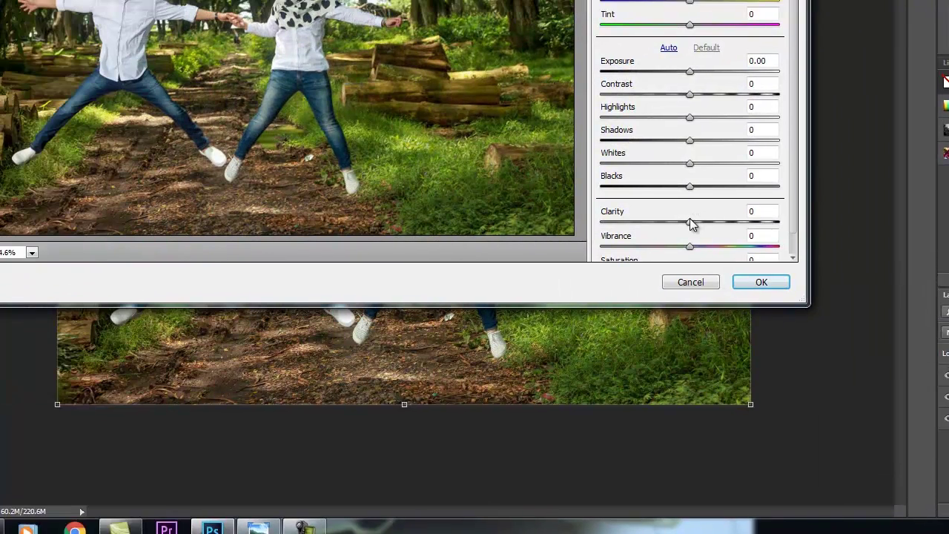
pyautogui.moveTo(818, 233); pyautogui.dragTo(842, 232)
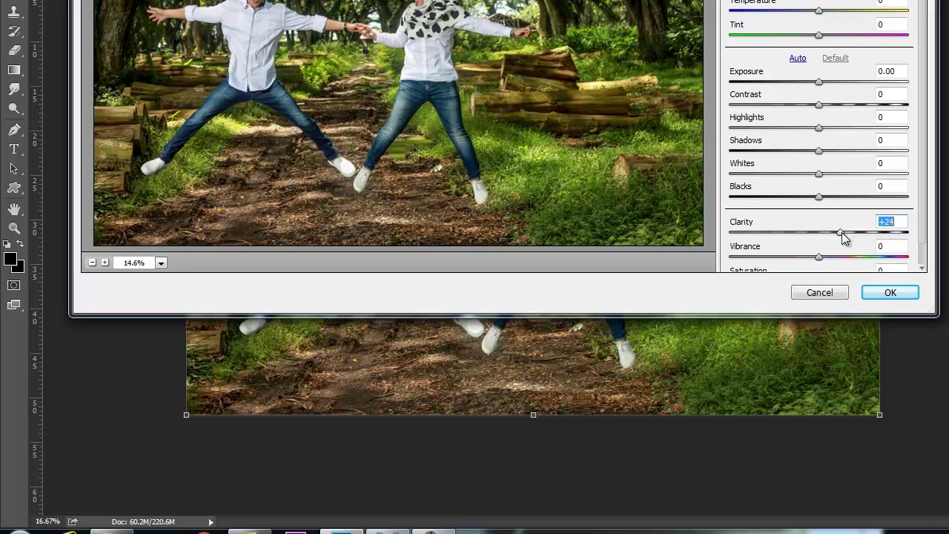
pyautogui.moveTo(818, 197); pyautogui.dragTo(803, 197)
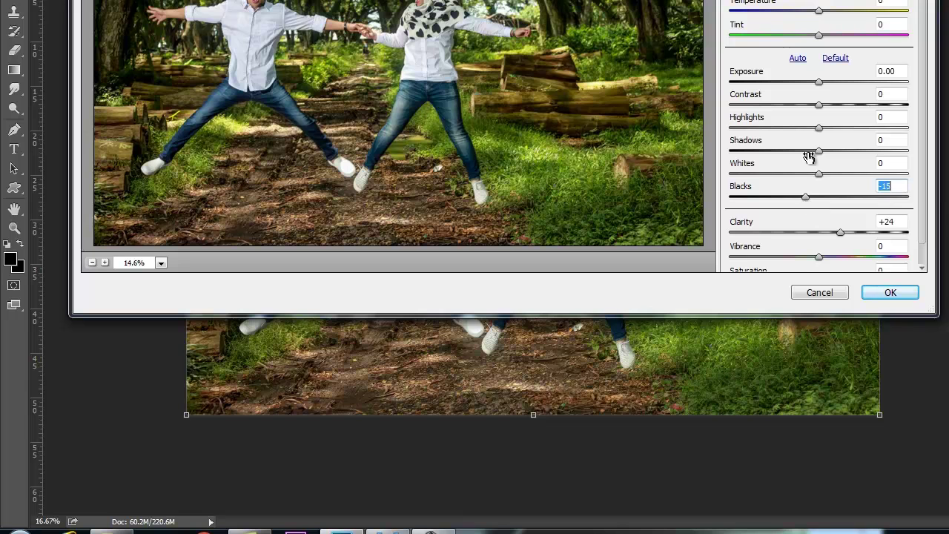
pyautogui.click(818, 87)
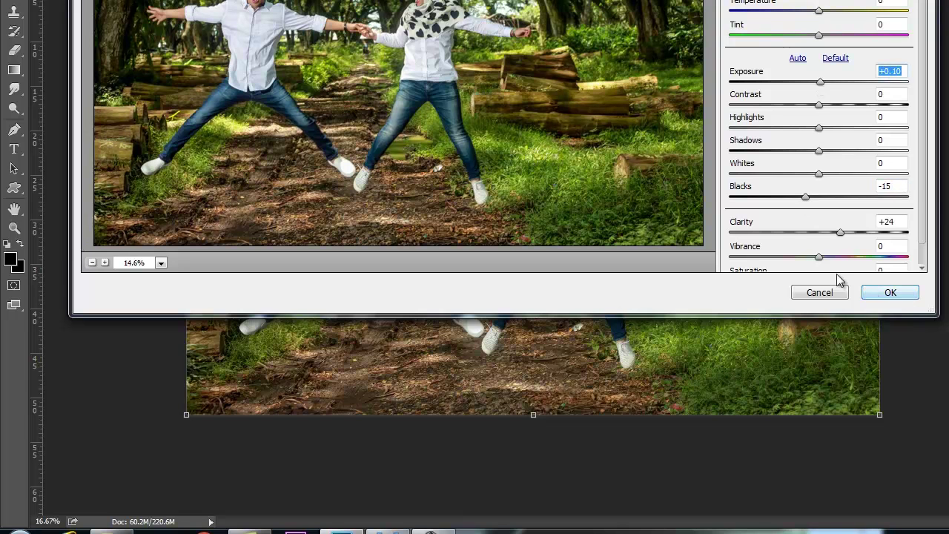
pyautogui.click(819, 259)
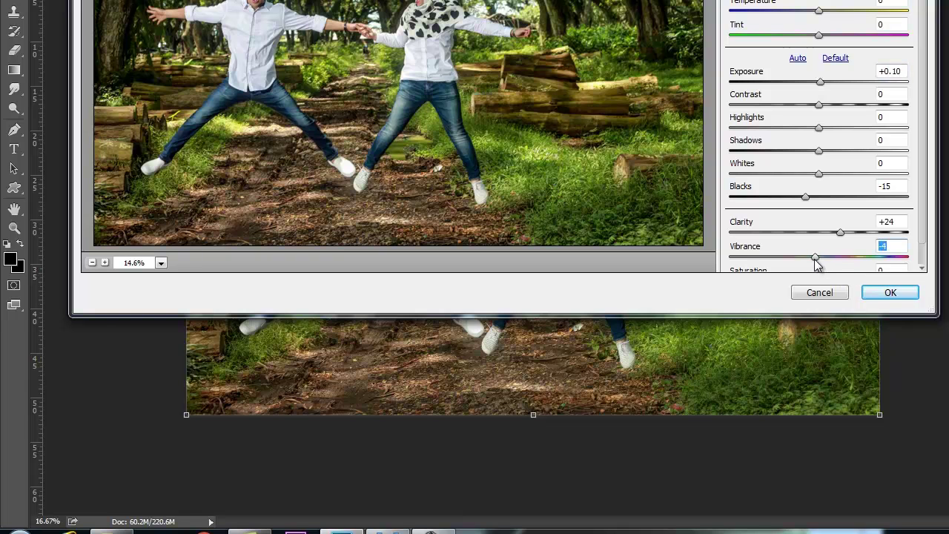
pyautogui.click(873, 291)
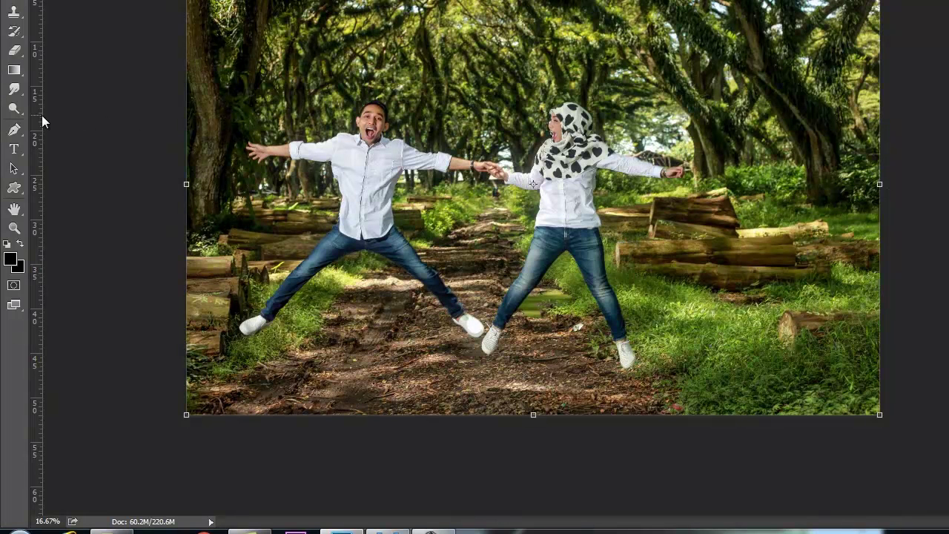
# - Erase the top layer over the couple with an enlarged Eraser brush, then select Dodge
pyautogui.click(13, 50)
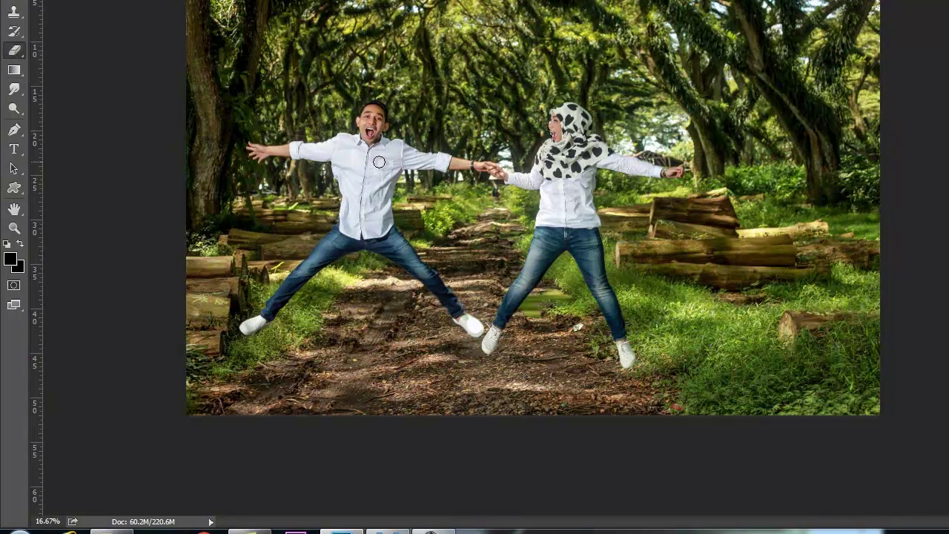
pyautogui.press(']')
pyautogui.press(']')
pyautogui.press(']')
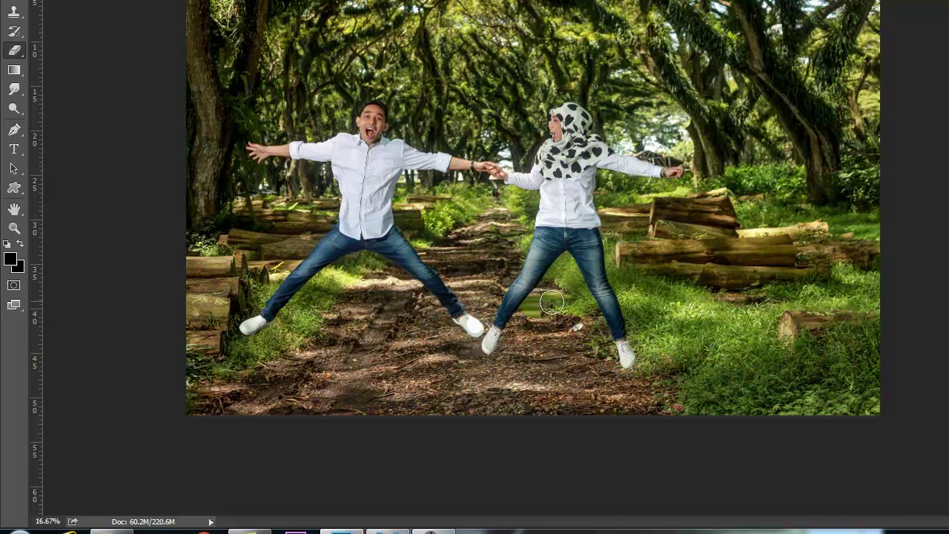
pyautogui.click(14, 108)
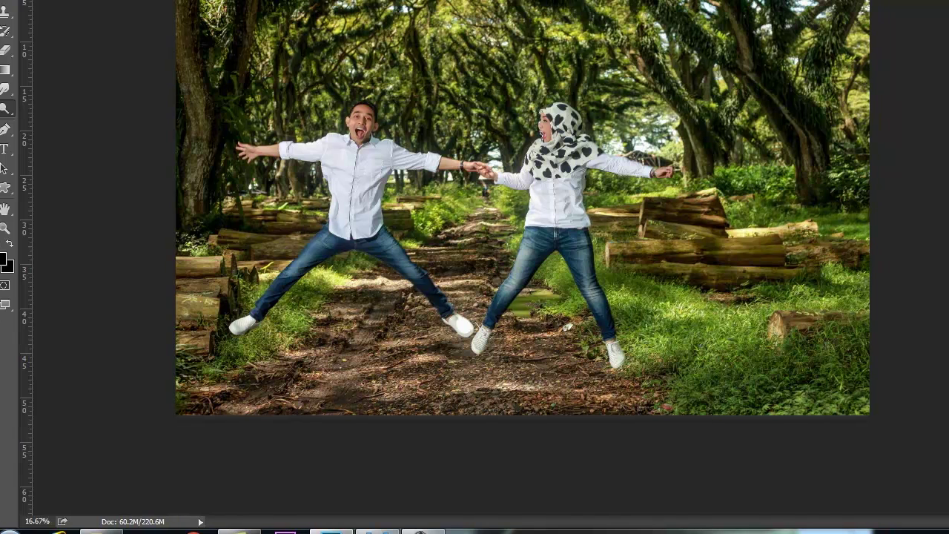
# - Merge the two copy layers into Background copy 2 and dodge the stacked logs lighter
pyautogui.press('Tab')
pyautogui.keyDown('shift'); pyautogui.click(860, 409); pyautogui.keyUp('shift')
pyautogui.rightClick(856, 410)
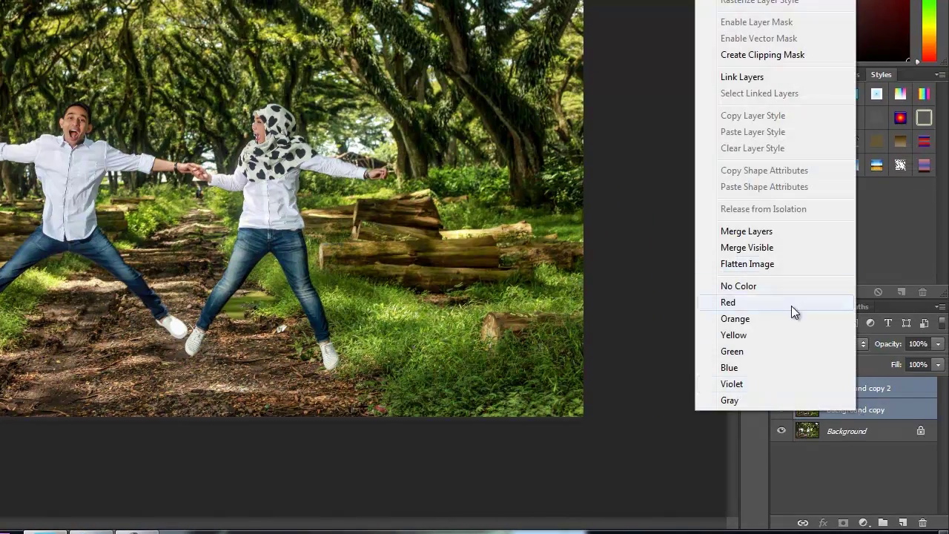
pyautogui.click(746, 230)
pyautogui.moveTo(441, 252)
pyautogui.mouseDown()
pyautogui.moveTo(377, 249)
pyautogui.moveTo(482, 260)
pyautogui.moveTo(418, 259)
pyautogui.moveTo(411, 222)
pyautogui.moveTo(389, 220)
pyautogui.moveTo(383, 265)
pyautogui.moveTo(434, 275)
pyautogui.moveTo(518, 163)
pyautogui.moveTo(509, 123)
pyautogui.moveTo(508, 131)
pyautogui.moveTo(445, 22)
pyautogui.moveTo(526, 126)
pyautogui.mouseUp()
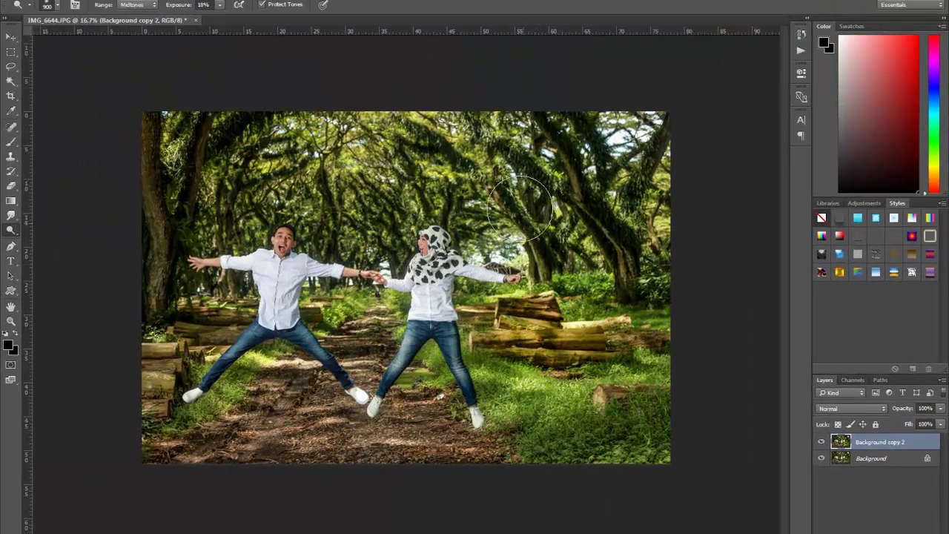
# - Dodge the left tree trunk, lower-right grass, dirt path and foliage above the logs
pyautogui.moveTo(154, 280)
pyautogui.mouseDown()
pyautogui.moveTo(138, 127)
pyautogui.moveTo(158, 296)
pyautogui.moveTo(132, 381)
pyautogui.moveTo(147, 382)
pyautogui.moveTo(121, 418)
pyautogui.moveTo(201, 307)
pyautogui.moveTo(217, 311)
pyautogui.mouseUp()
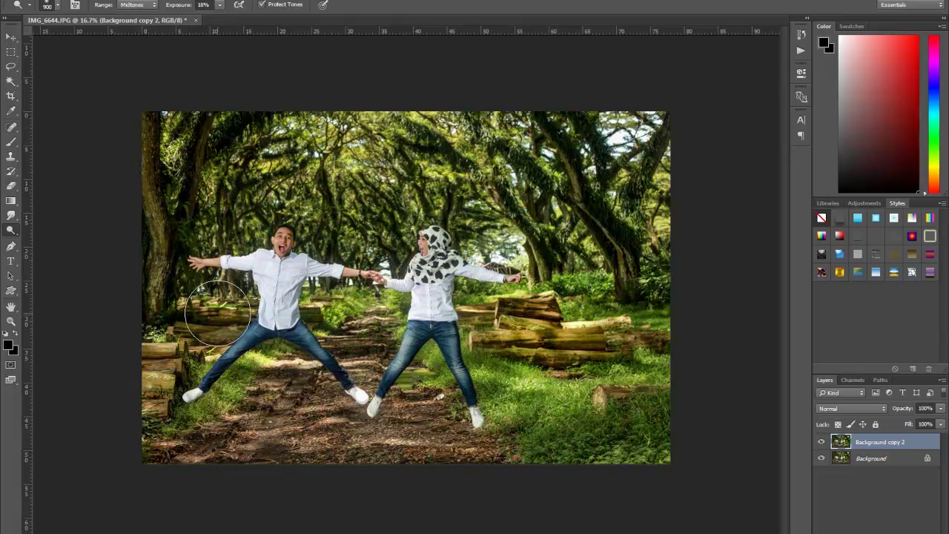
pyautogui.moveTo(631, 419)
pyautogui.mouseDown()
pyautogui.moveTo(608, 396)
pyautogui.moveTo(697, 425)
pyautogui.mouseUp()
pyautogui.moveTo(440, 447)
pyautogui.mouseDown()
pyautogui.moveTo(253, 427)
pyautogui.moveTo(269, 407)
pyautogui.moveTo(213, 386)
pyautogui.moveTo(266, 423)
pyautogui.moveTo(352, 401)
pyautogui.mouseUp()
pyautogui.moveTo(396, 440)
pyautogui.mouseDown()
pyautogui.moveTo(456, 468)
pyautogui.moveTo(614, 403)
pyautogui.moveTo(511, 341)
pyautogui.moveTo(595, 284)
pyautogui.mouseUp()
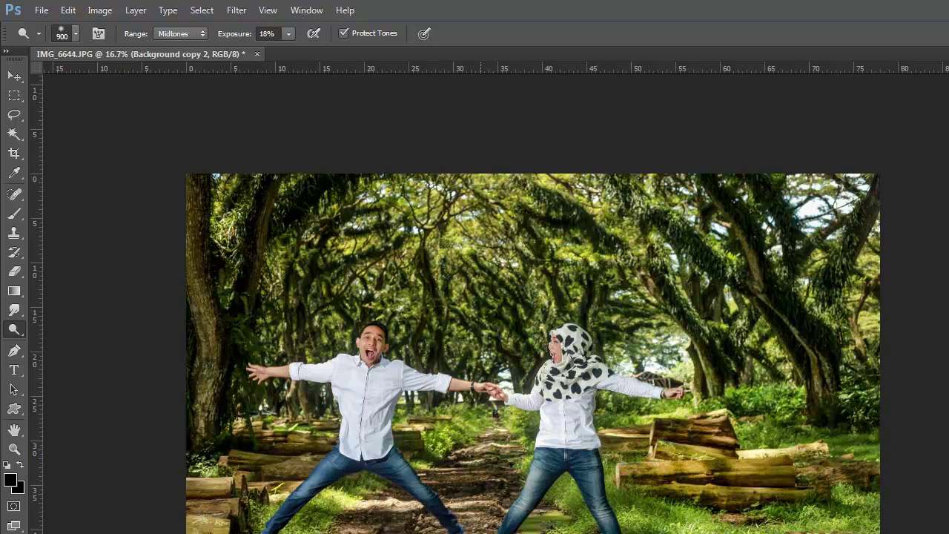
# - Apply a midtones Color Balance of -15, -7, 0 to cool the photo
pyautogui.click(14, 76)
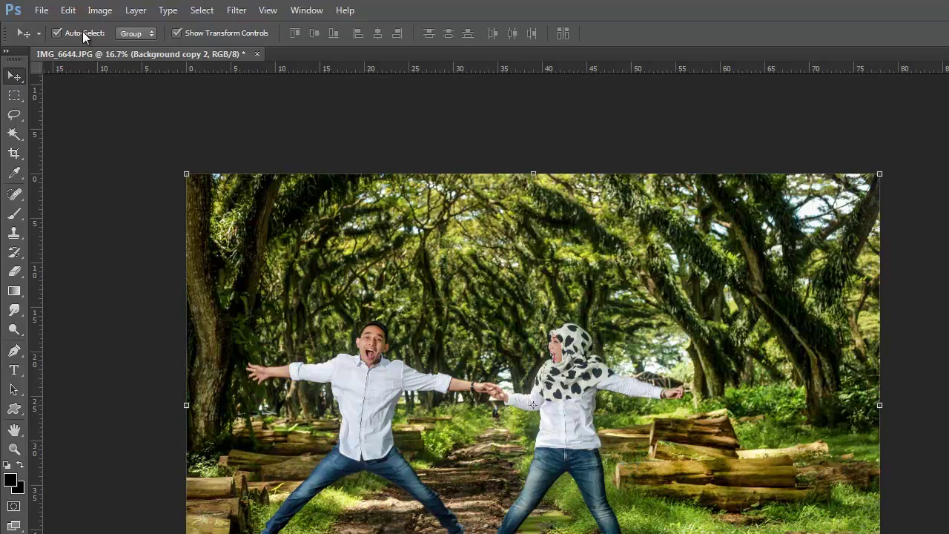
pyautogui.click(99, 9)
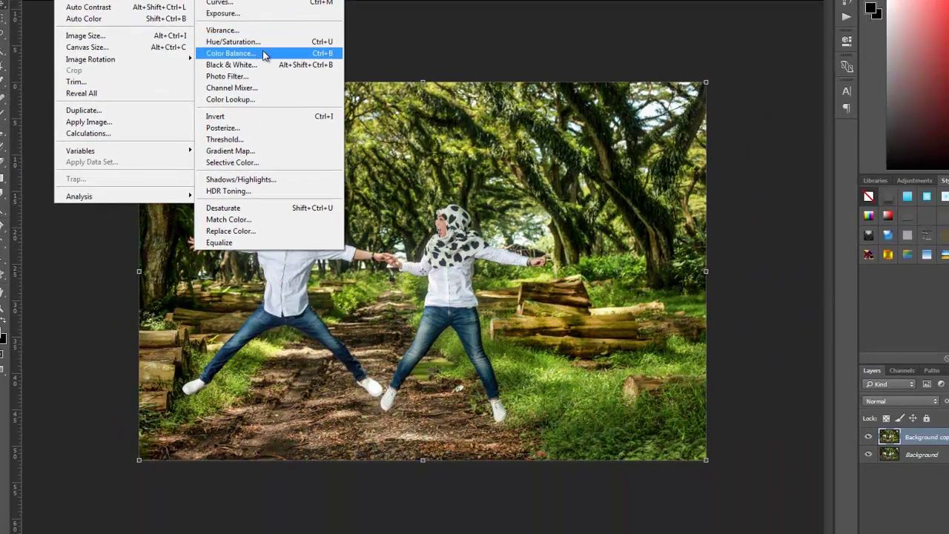
pyautogui.click(262, 53)
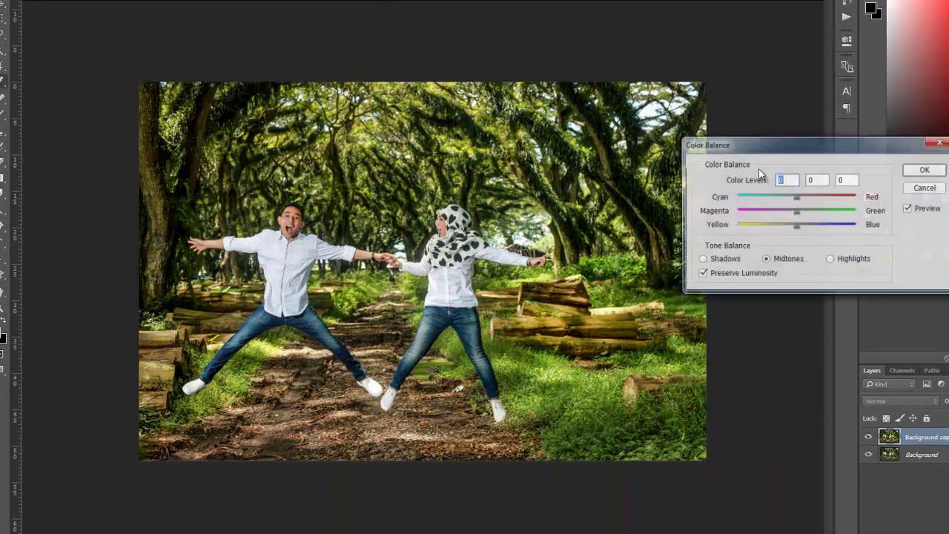
pyautogui.moveTo(792, 213); pyautogui.dragTo(792, 211)
pyautogui.click(792, 212)
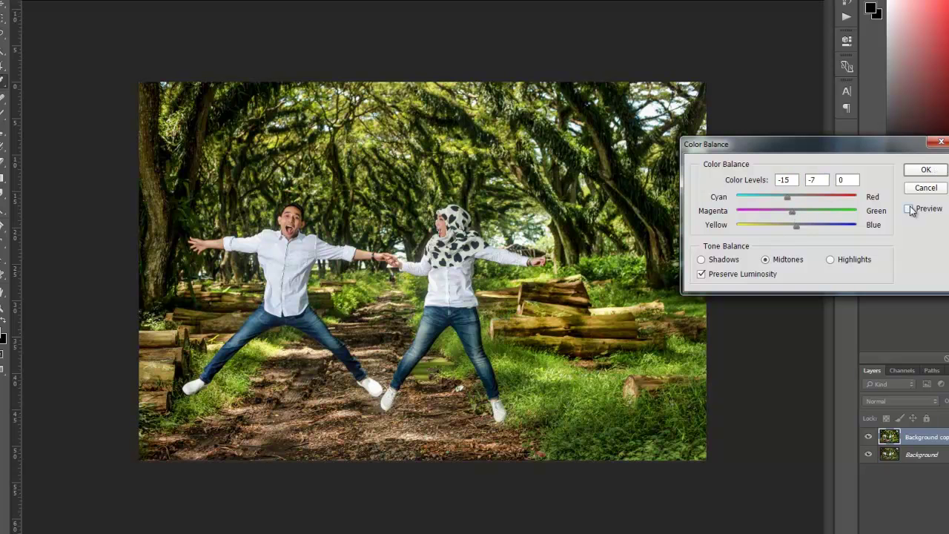
pyautogui.click(936, 170)
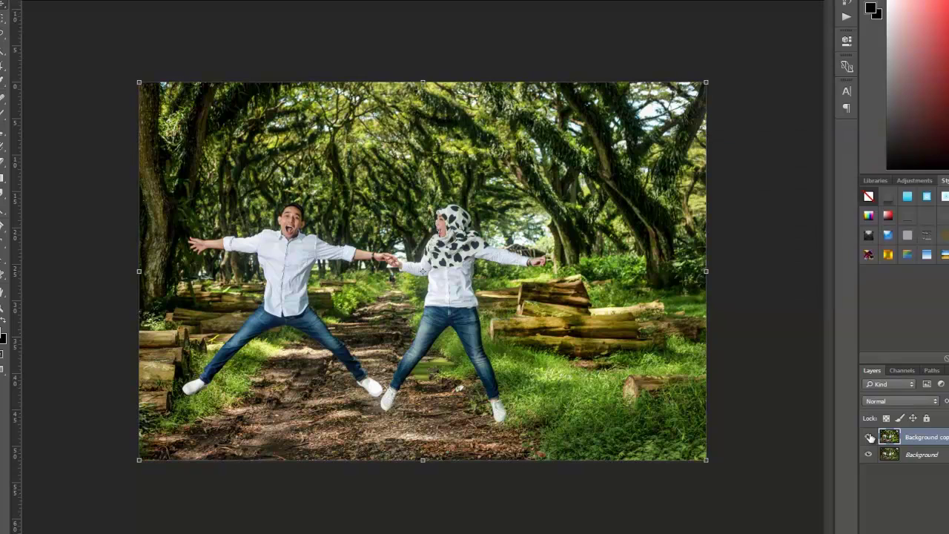
pyautogui.click(870, 438)
pyautogui.click(870, 438)
pyautogui.click(869, 437)
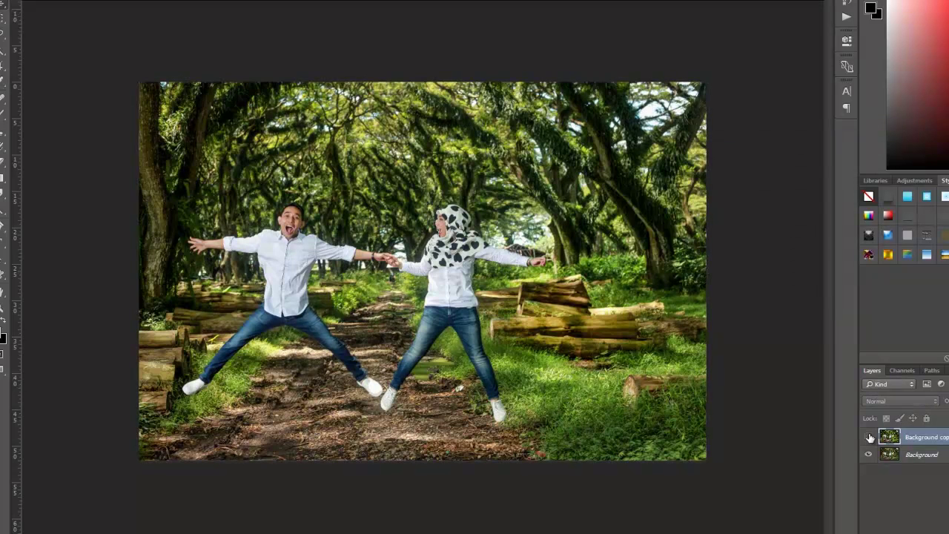
pyautogui.click(868, 438)
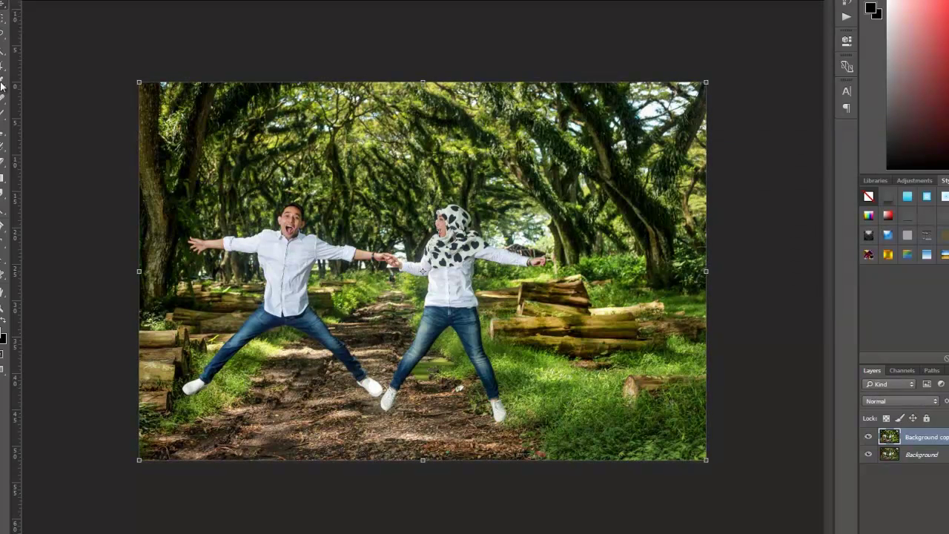
pyautogui.click(41, 69)
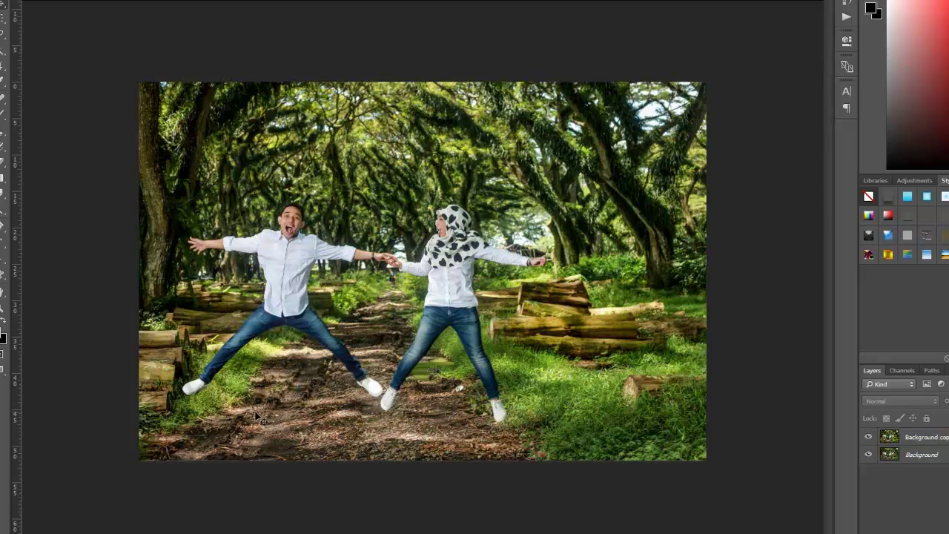
pyautogui.click(924, 441)
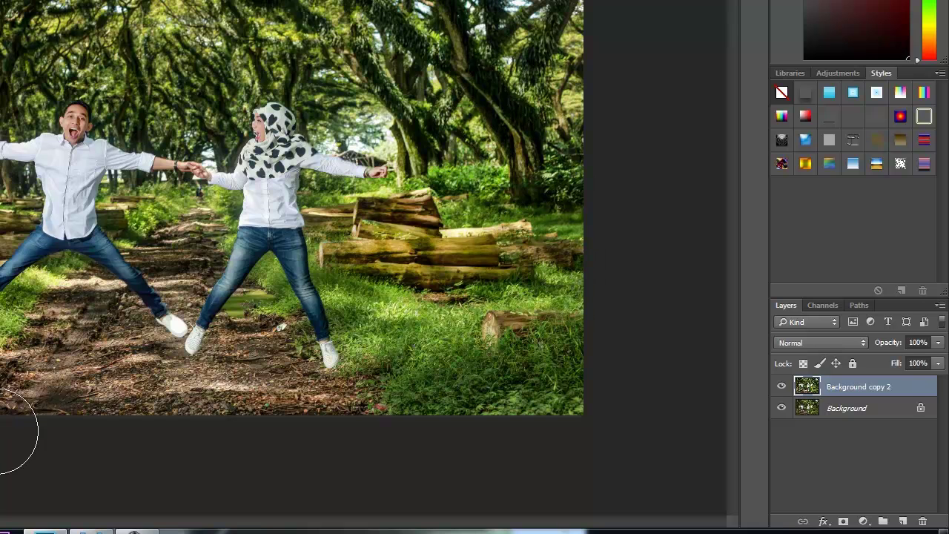
pyautogui.hotkey('ctrl', 't')
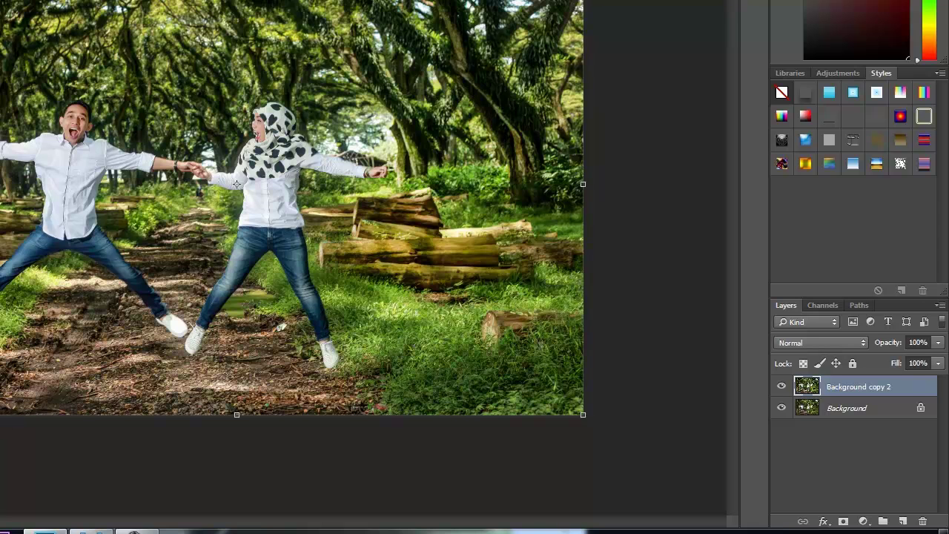
pyautogui.click(783, 389)
pyautogui.click(783, 388)
pyautogui.click(785, 388)
pyautogui.click(782, 386)
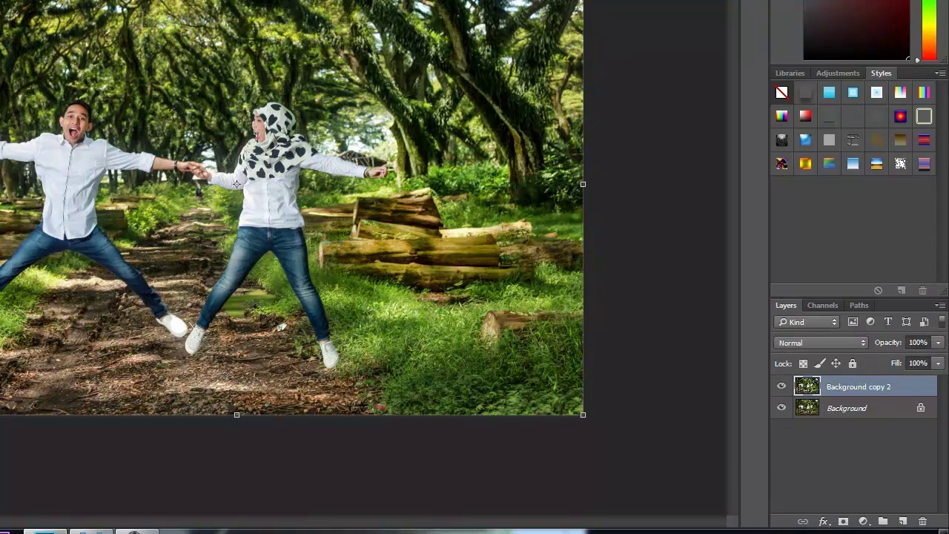